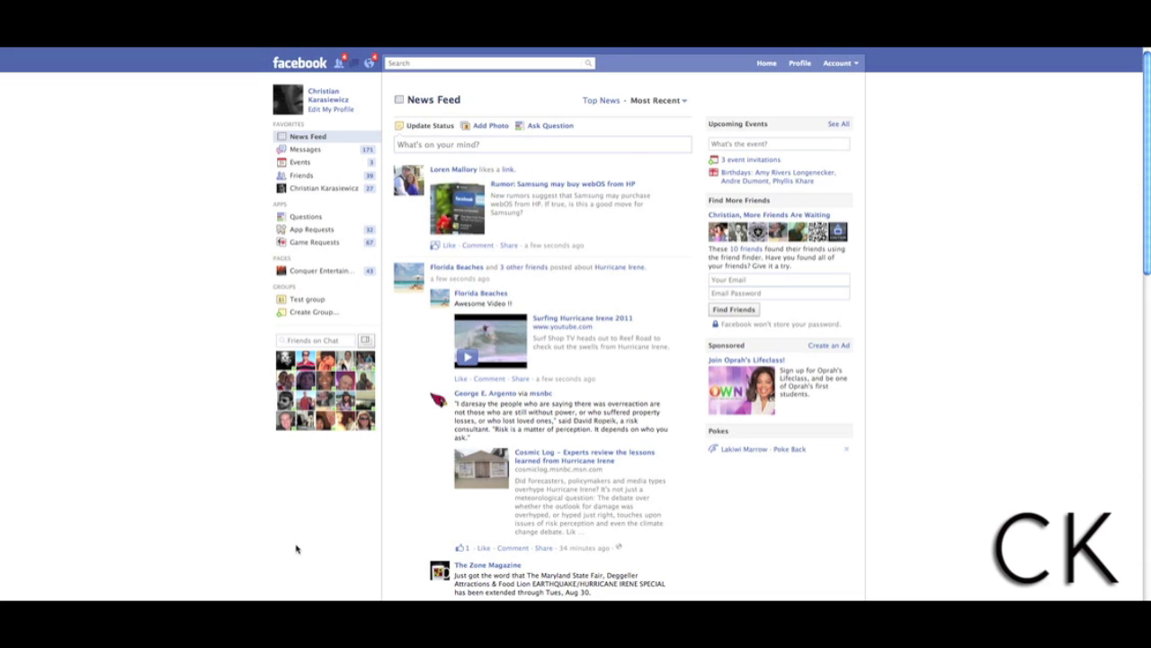
Start a new post on the consulting business page's wall and review its audience choices.
click(475, 147)
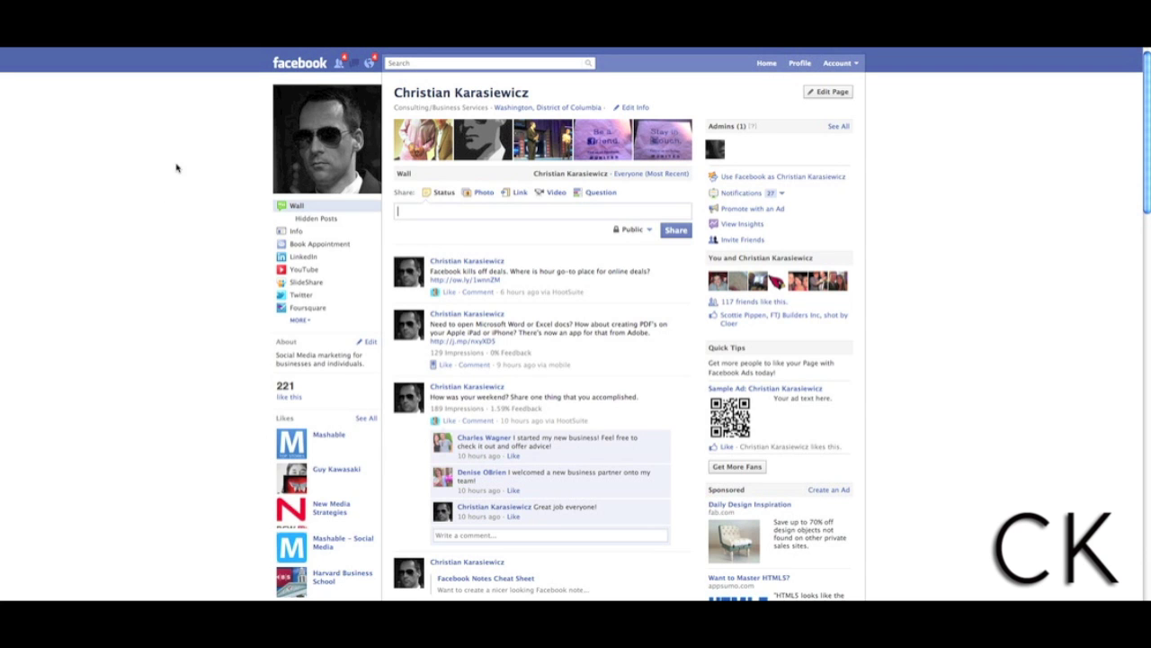
click(649, 232)
Leave the page's post unwritten and glance at the Facebook Notes Cheat Sheet link's options.
click(436, 218)
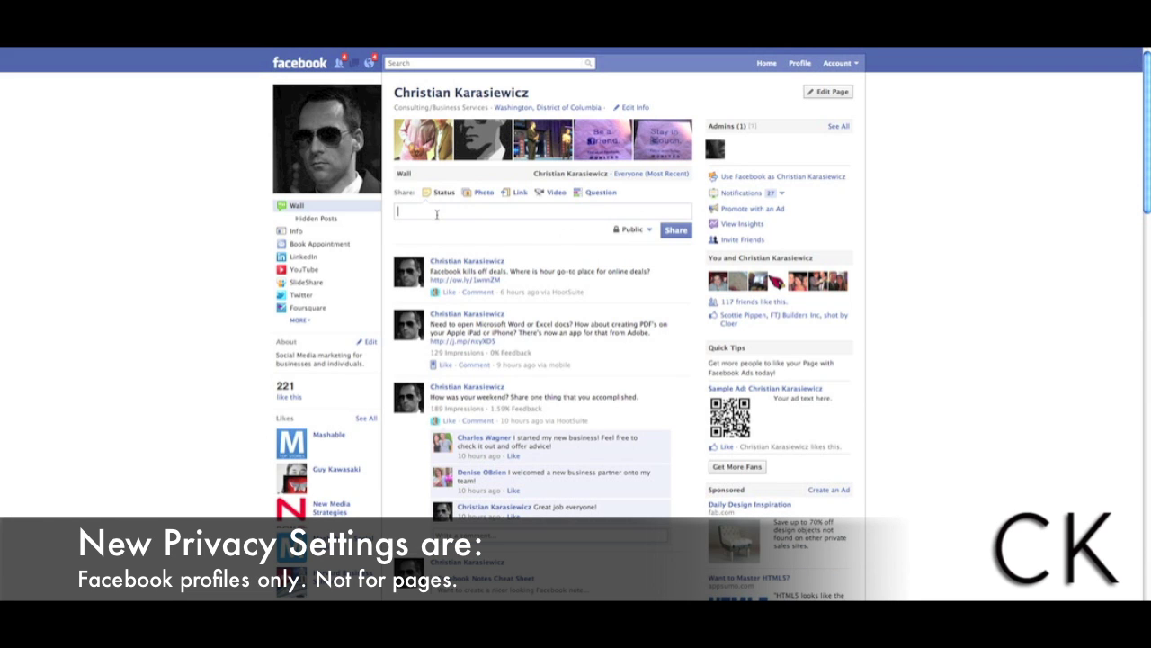
click(435, 234)
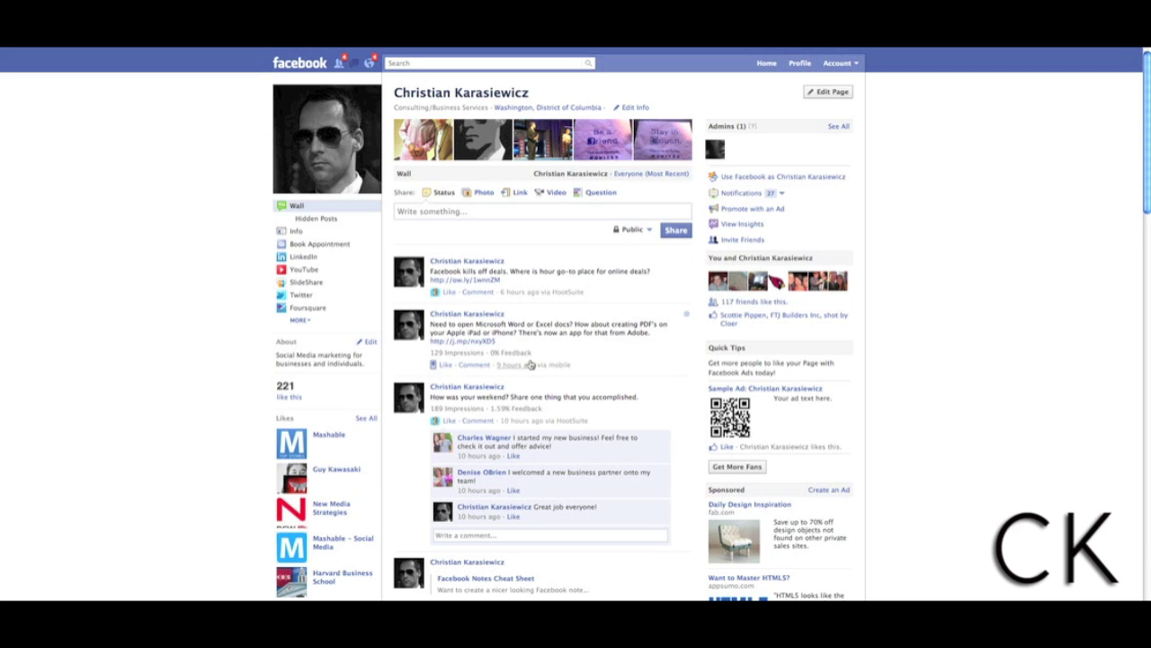
scroll(522, 414, down, 2)
right_click(496, 514)
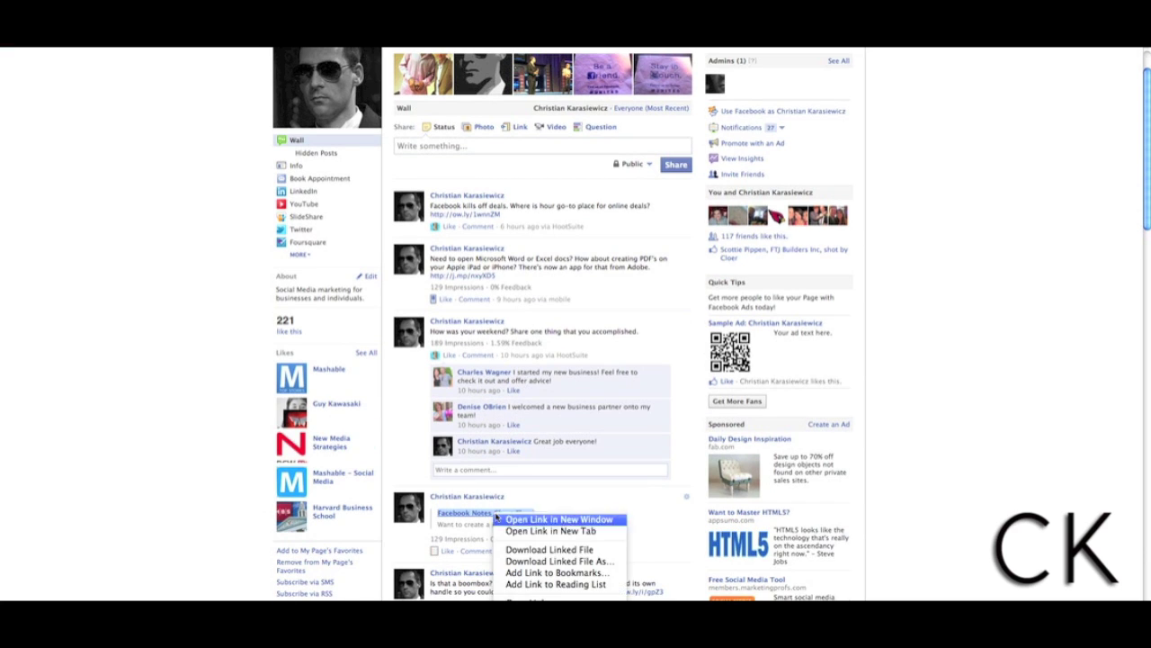
key(Escape)
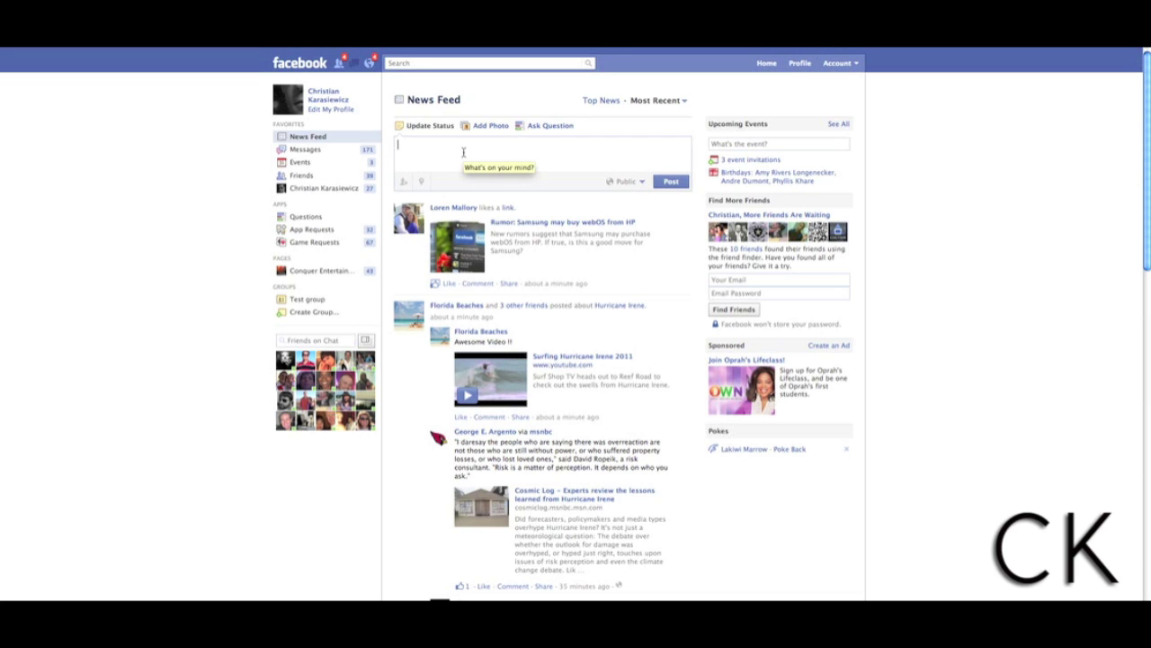
Replace the first draft with the opening 'Want to jazz up your'.
text(Looking to learn how)
key(BackSpace)
key(BackSpace)
key(super+a)
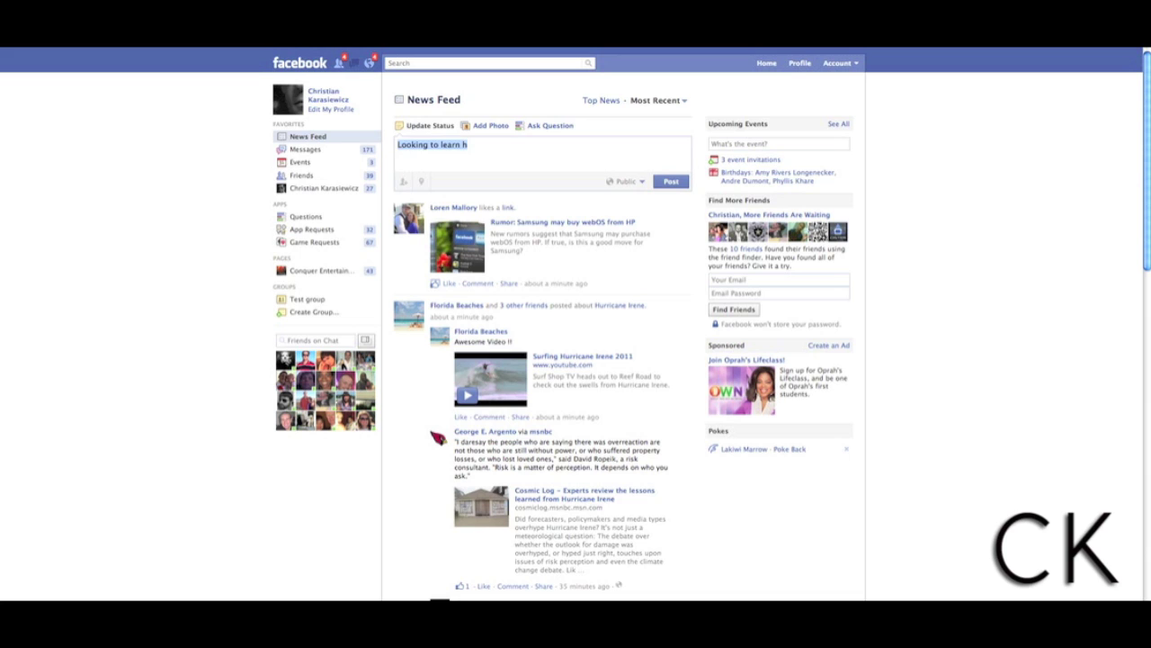
text(Want to jazz up your Facebook)
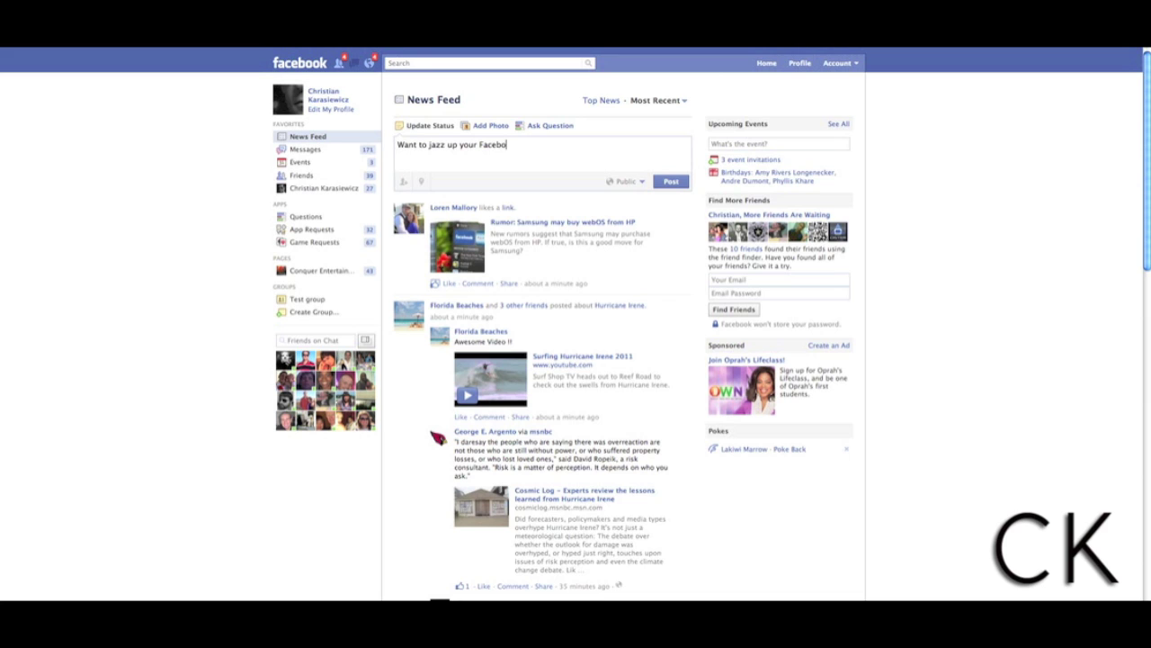
key(BackSpace)
key(BackSpace)
key(BackSpace)
key(BackSpace)
key(BackSpace)
key(BackSpace)
key(BackSpace)
text(@facebook)
key(Down)
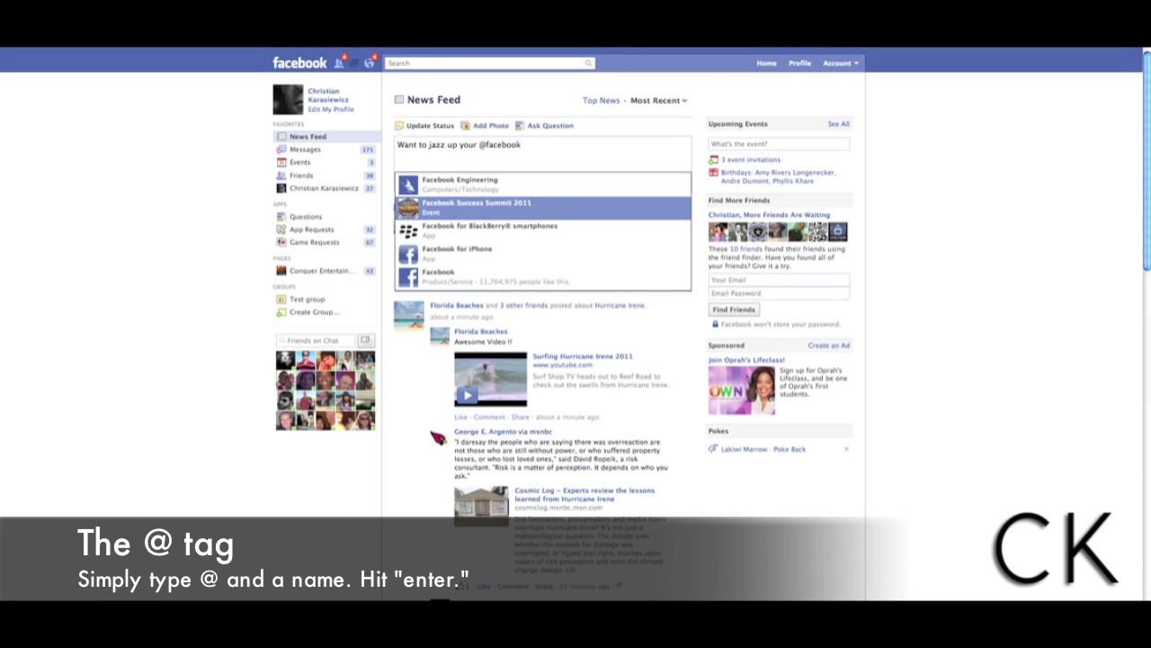
key(Down)
key(Down)
key(Down)
key(Return)
text(note)
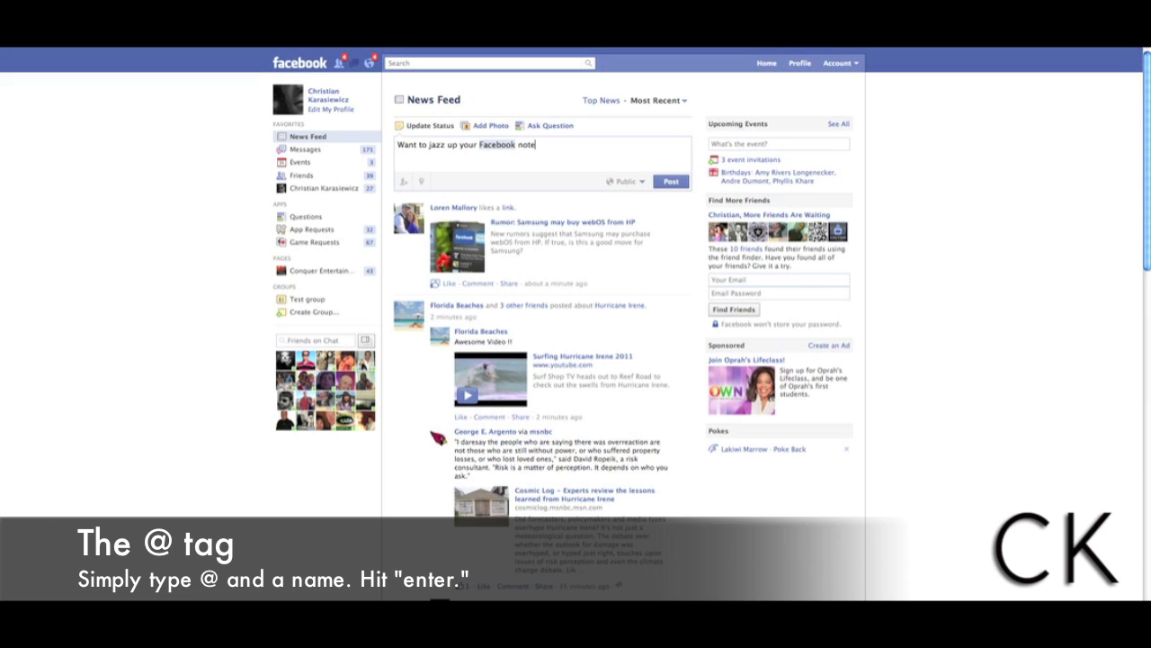
text(s? Try these helpfu)
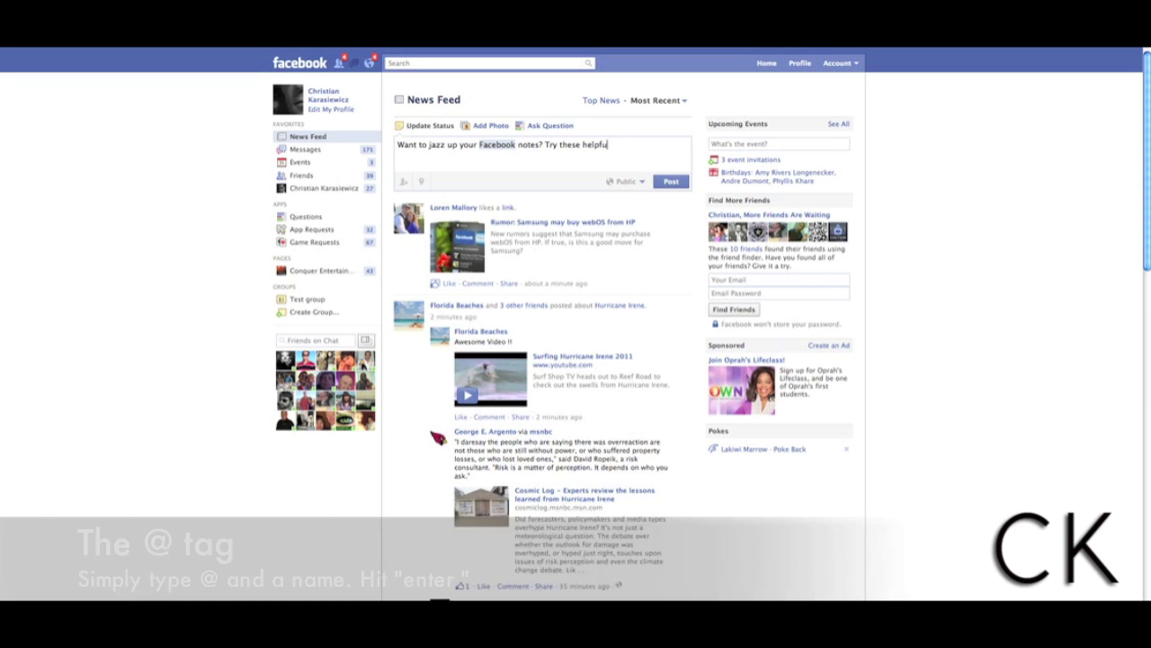
text(l tips )
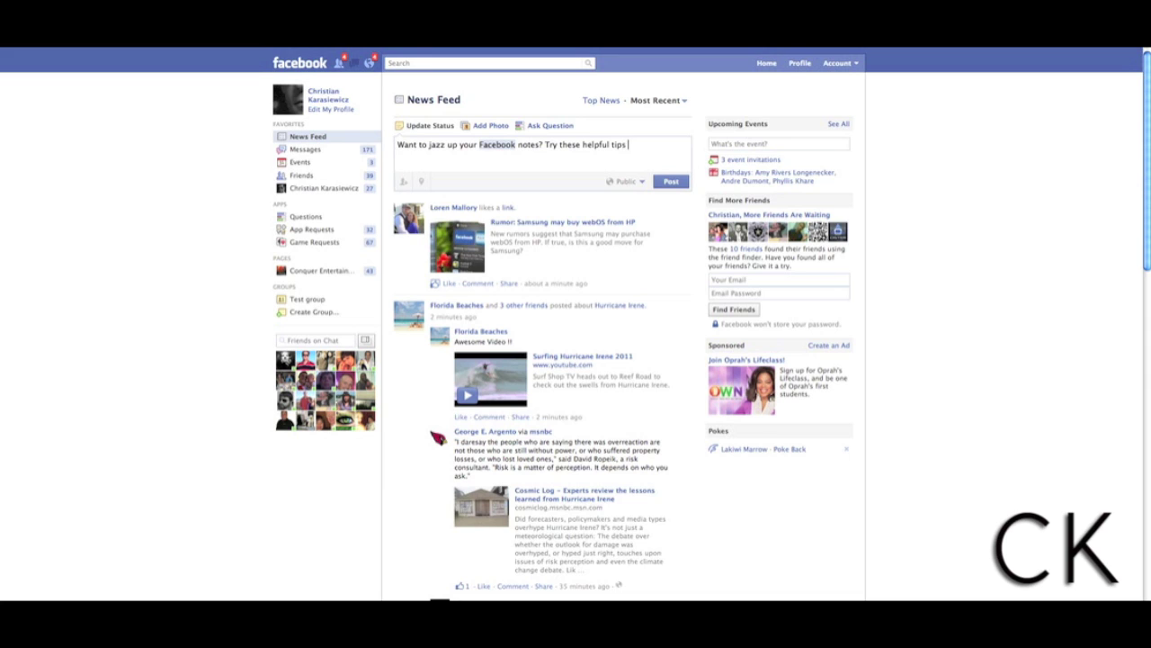
text(for you)
key(BackSpace)
key(BackSpace)
key(BackSpace)
key(BackSpace)
key(BackSpace)
key(BackSpace)
key(BackSpace)
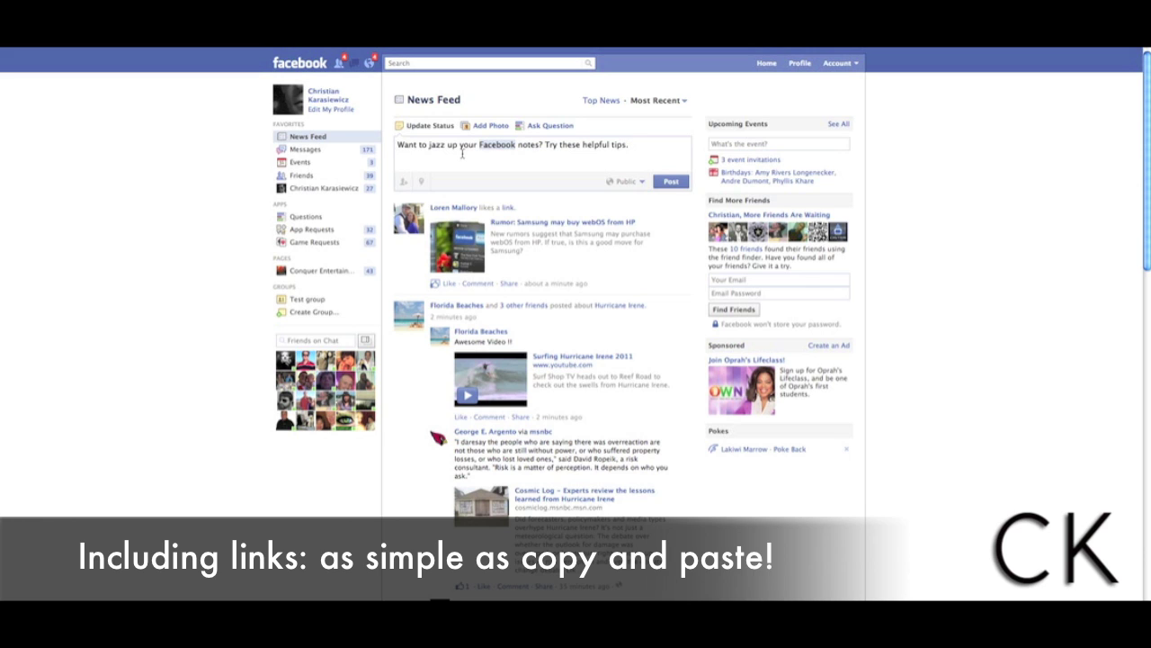
key(ctrl+v)
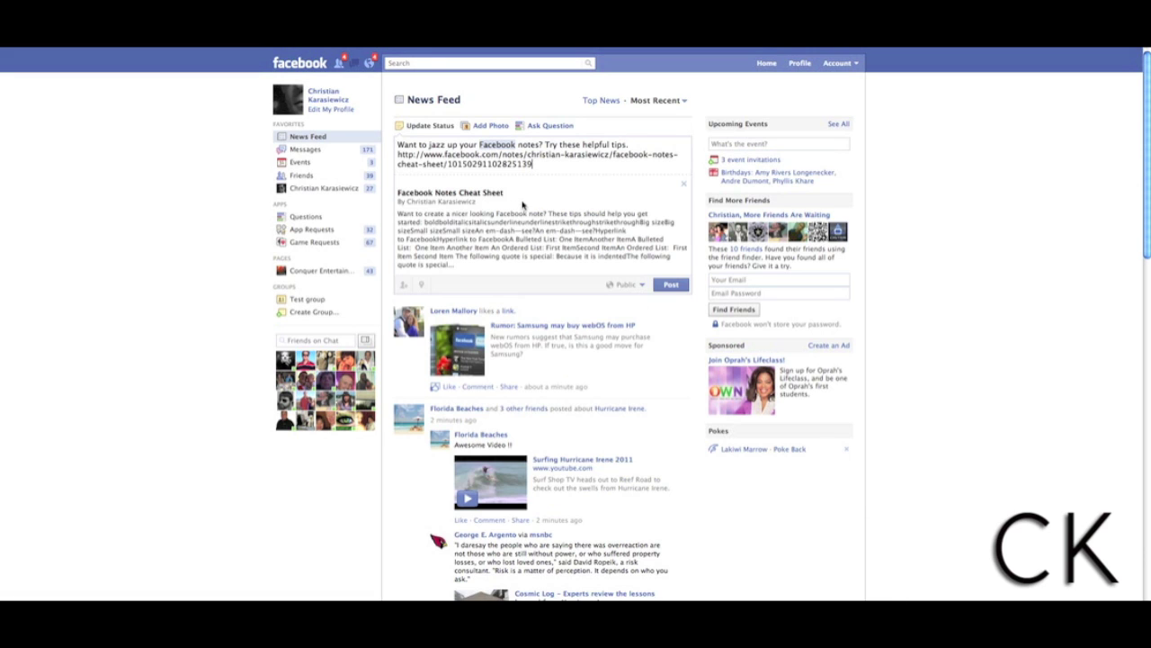
drag(533, 165, 400, 155)
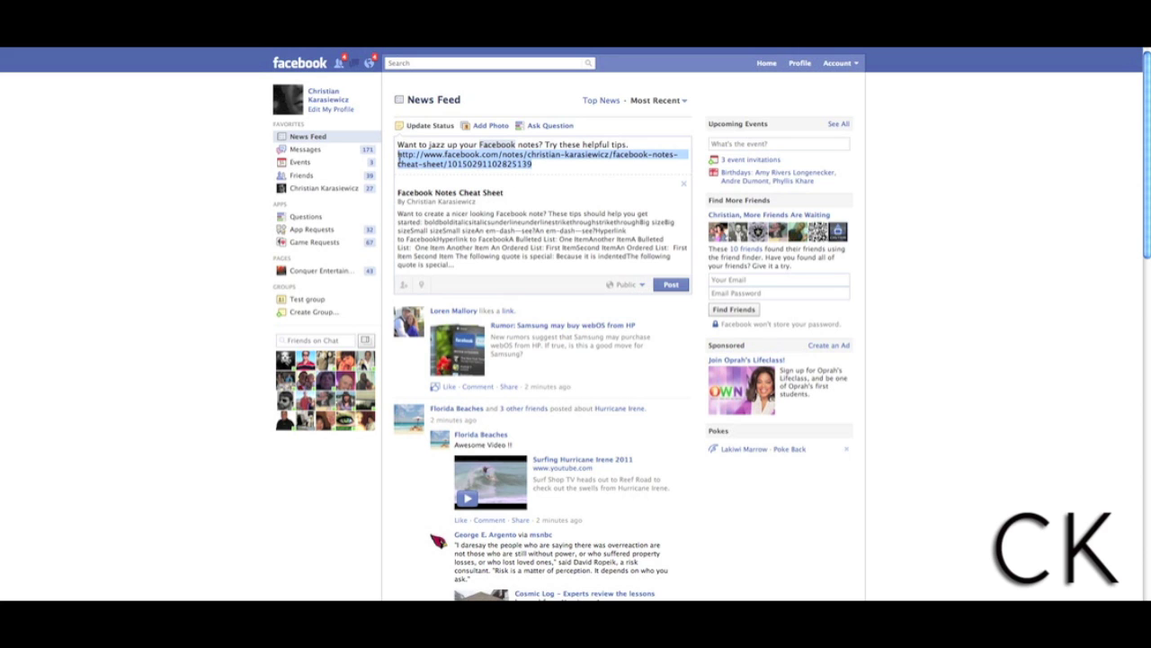
key(BackSpace)
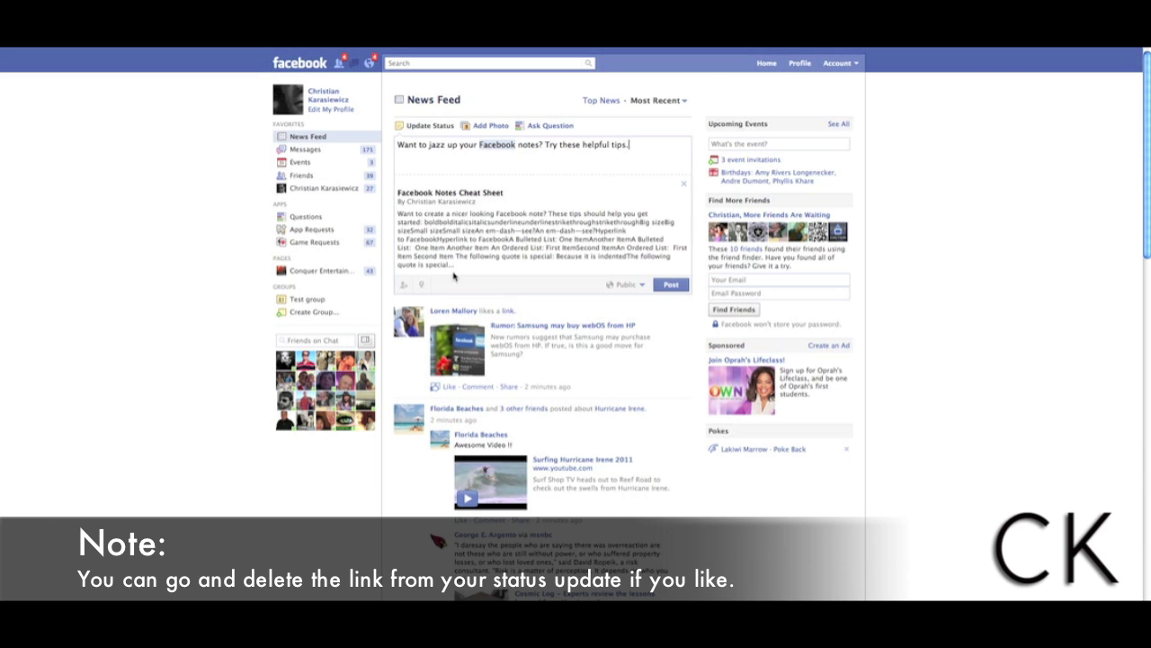
click(403, 286)
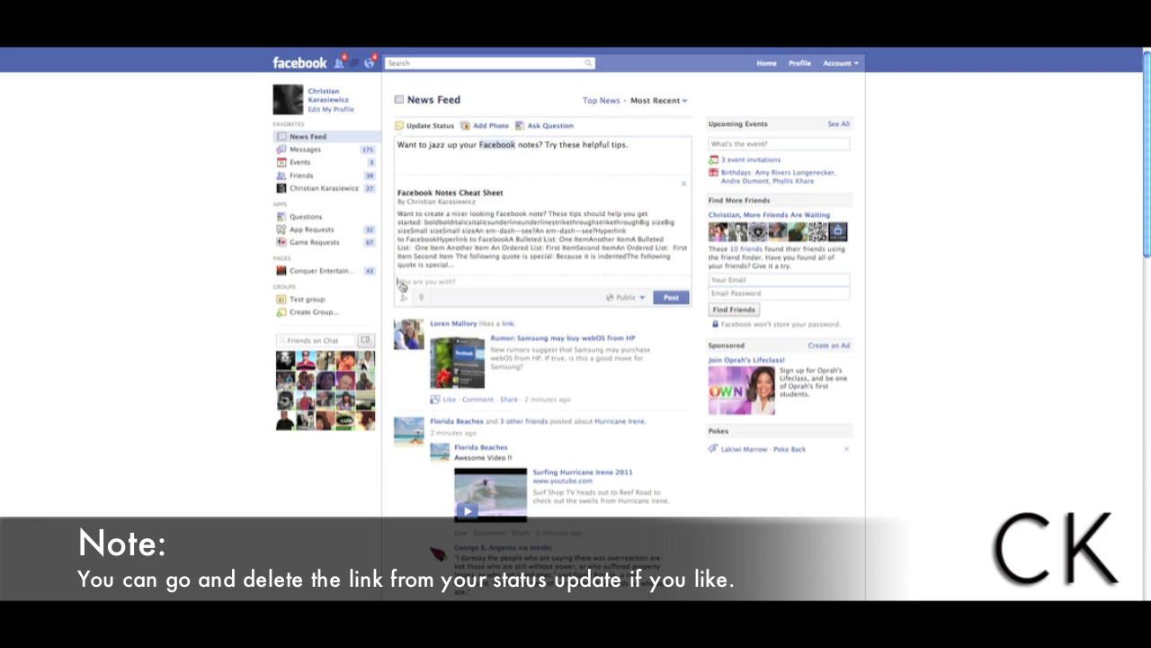
text(ch)
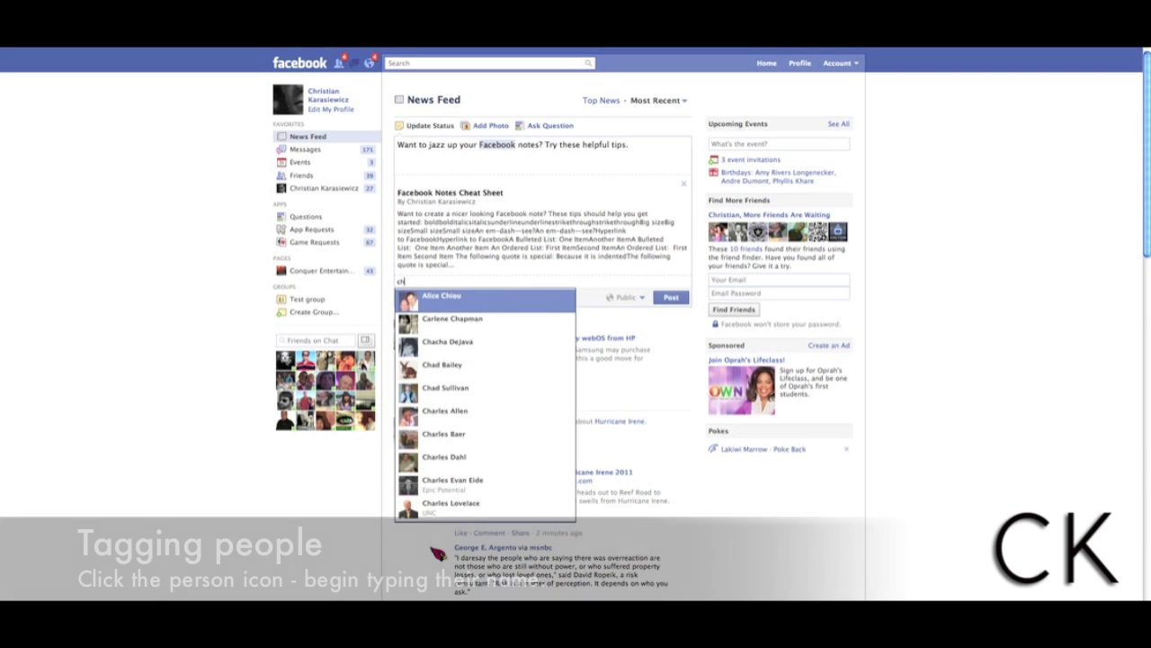
text(ris v)
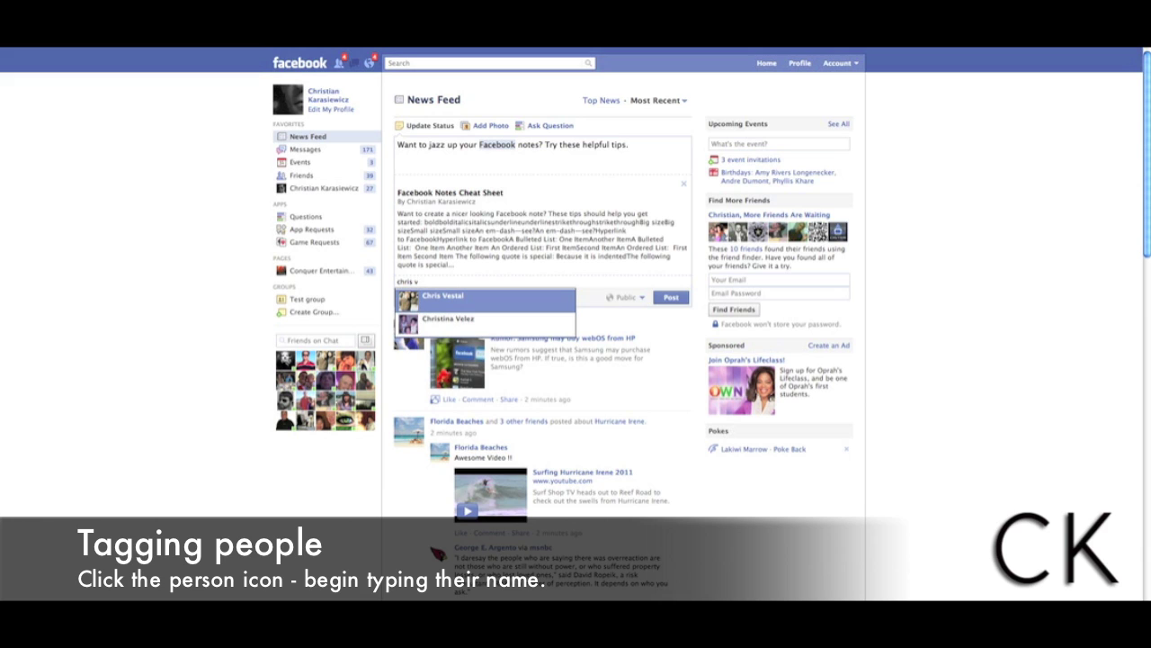
key(Return)
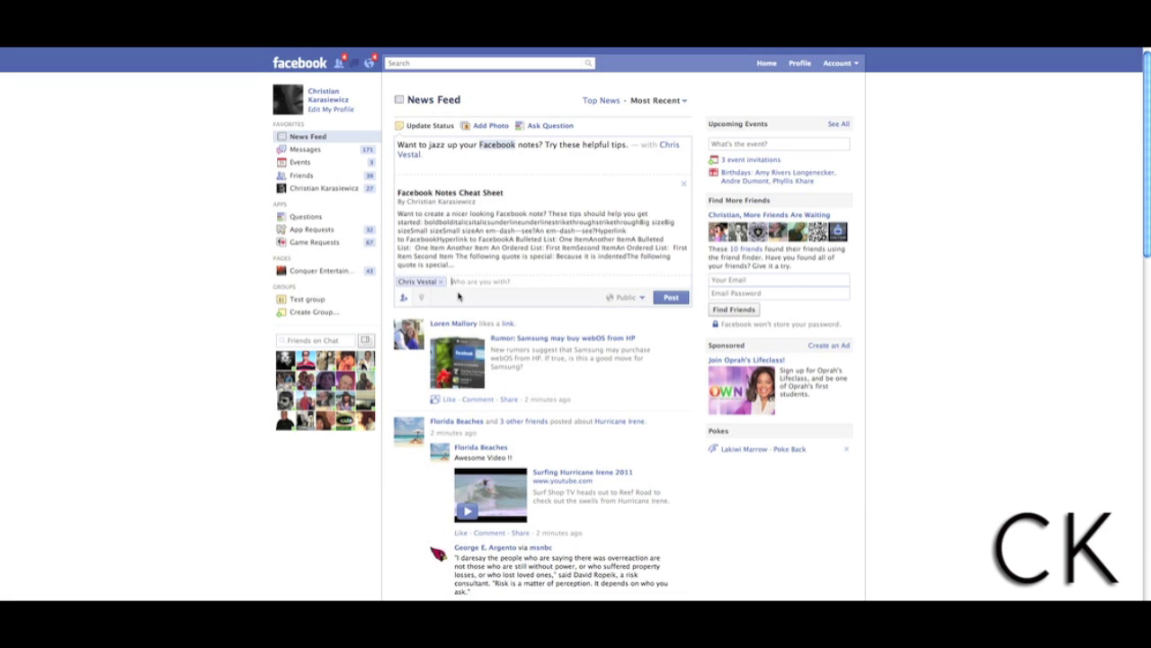
click(441, 282)
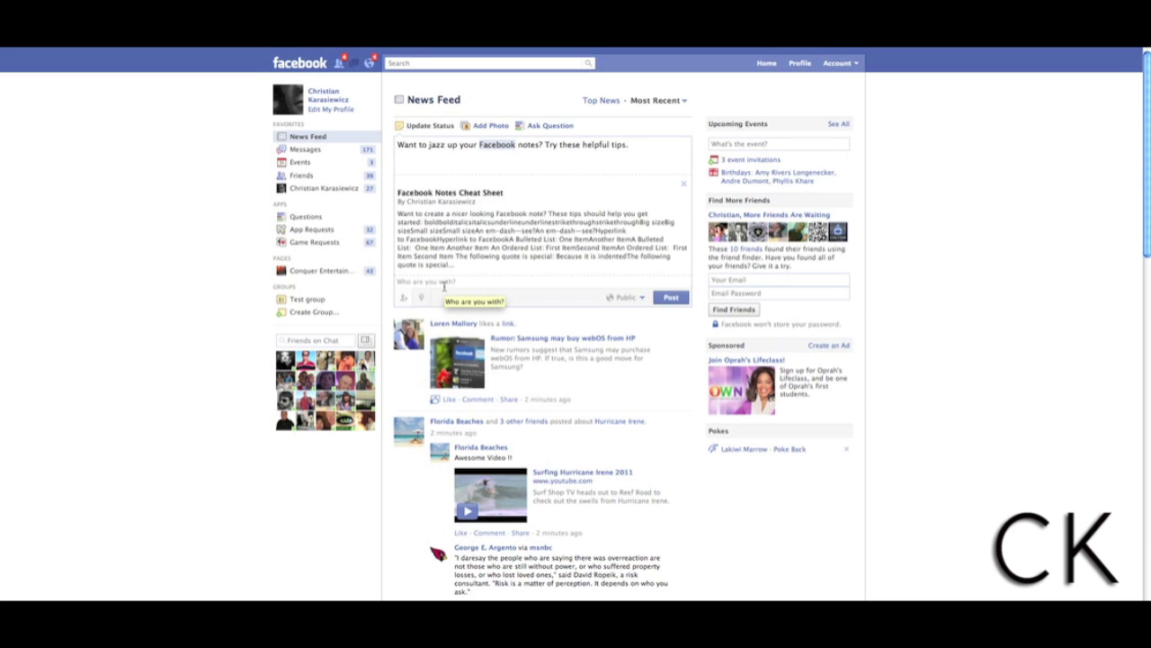
text(family)
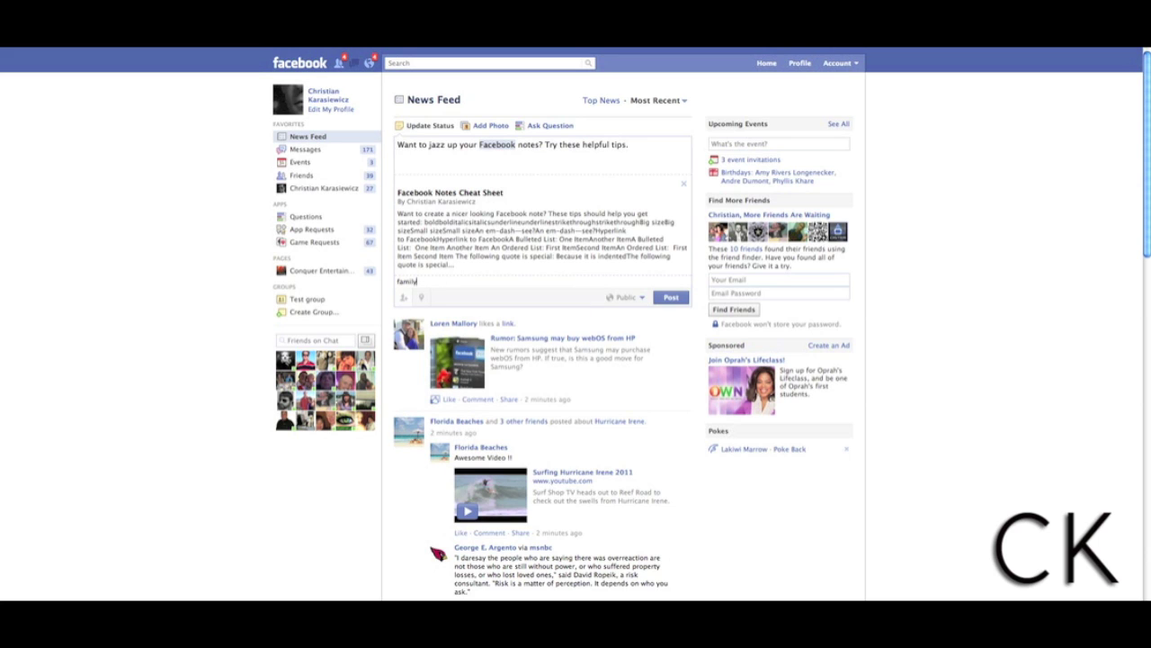
key(BackSpace)
key(BackSpace)
key(BackSpace)
key(BackSpace)
key(BackSpace)
key(BackSpace)
click(420, 297)
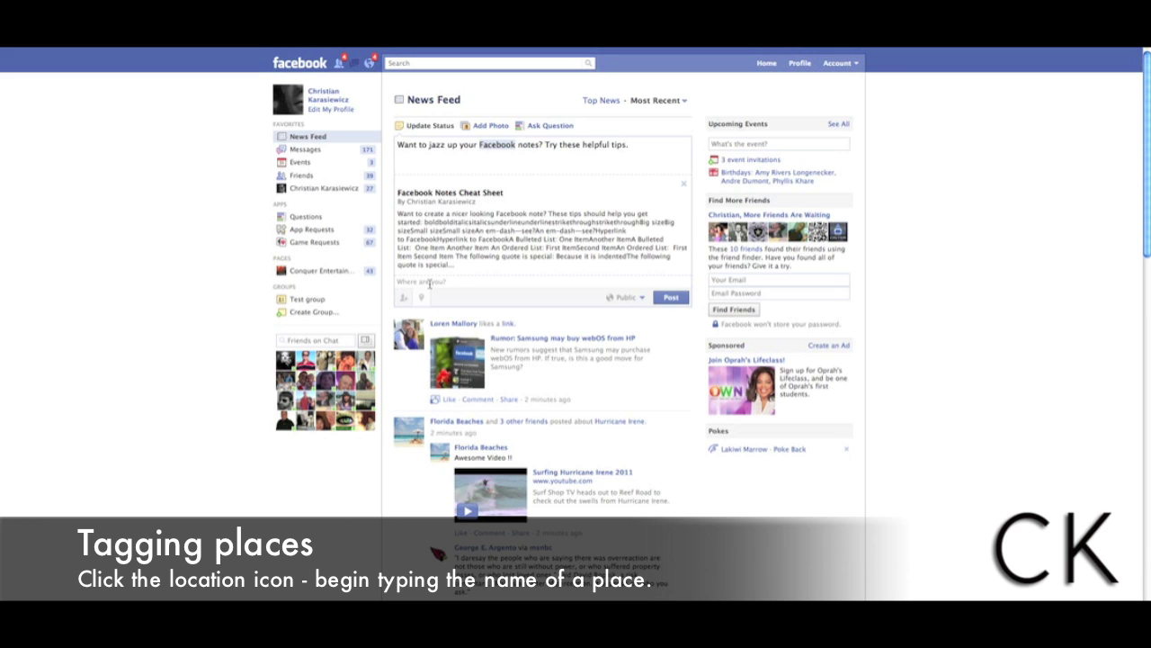
Search 'washington' and tag the post at Washington Monument National Monument.
text(washington)
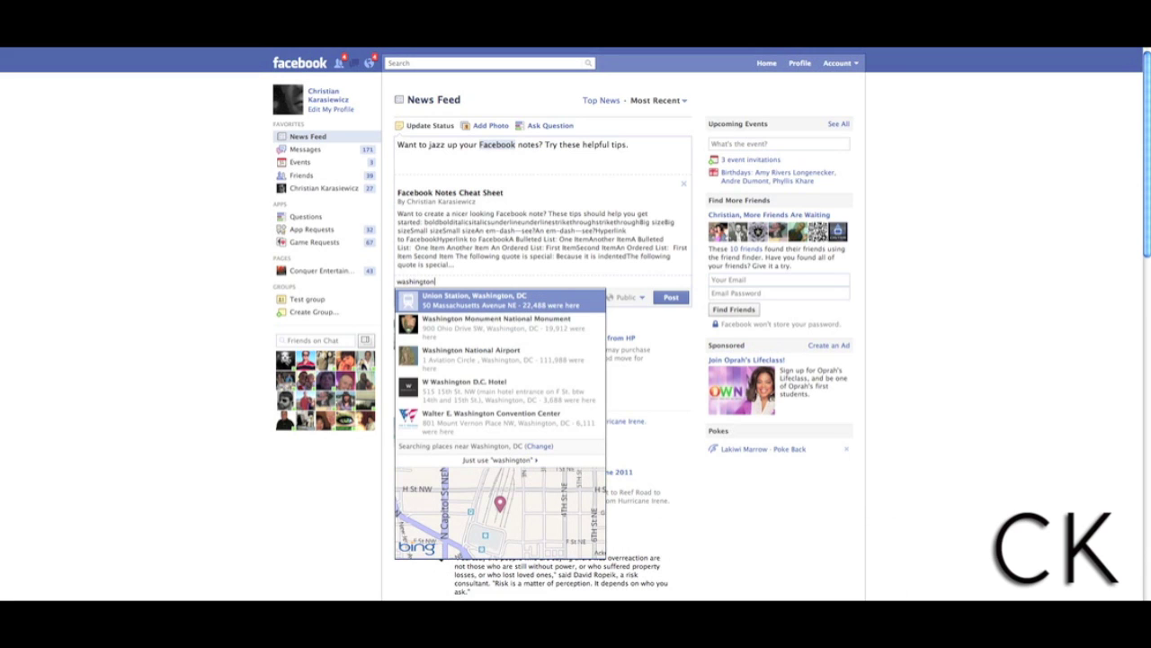
key(Down)
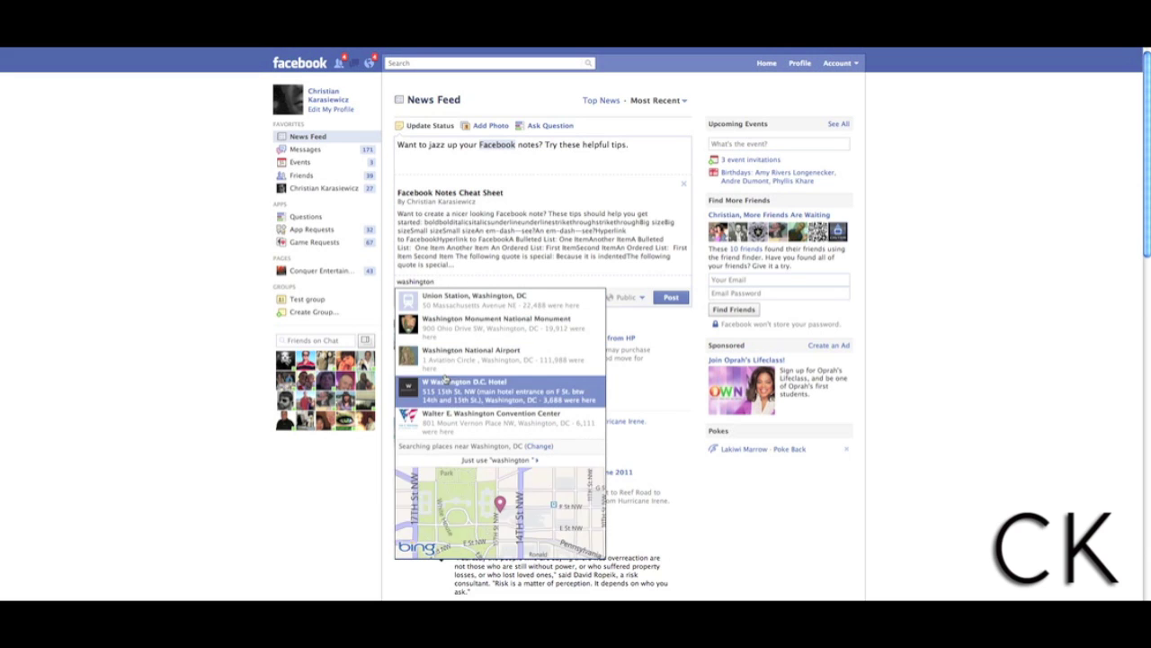
click(479, 331)
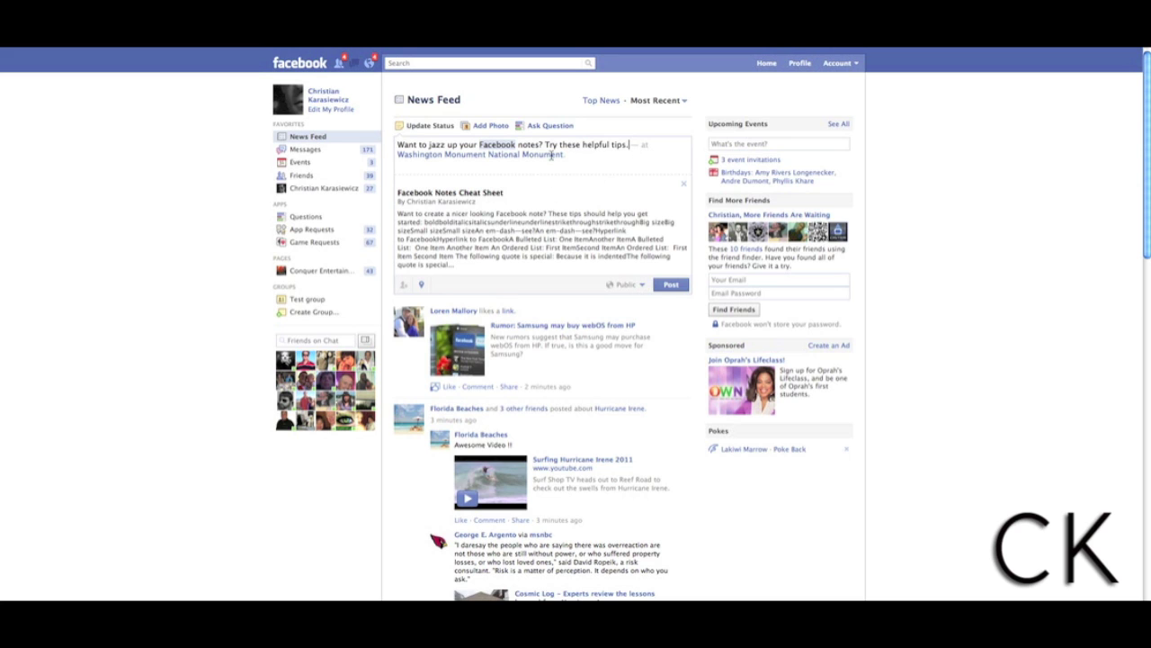
shift+click(394, 150)
click(405, 147)
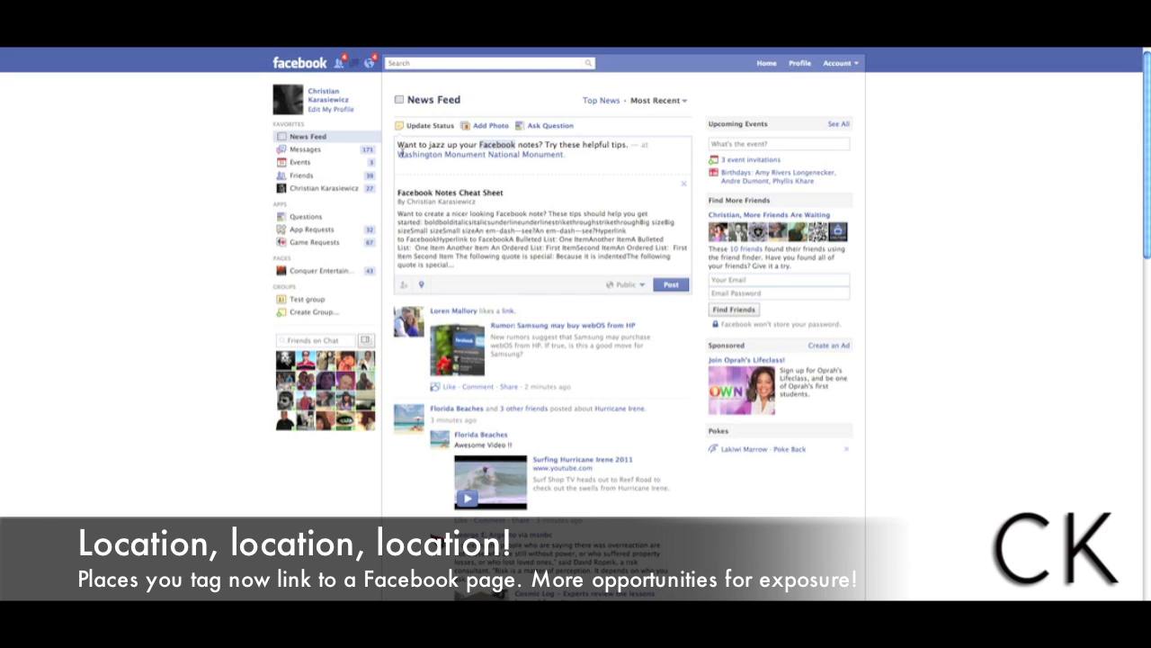
Try the Friends audience, revert to Public, and publish the status update.
click(642, 286)
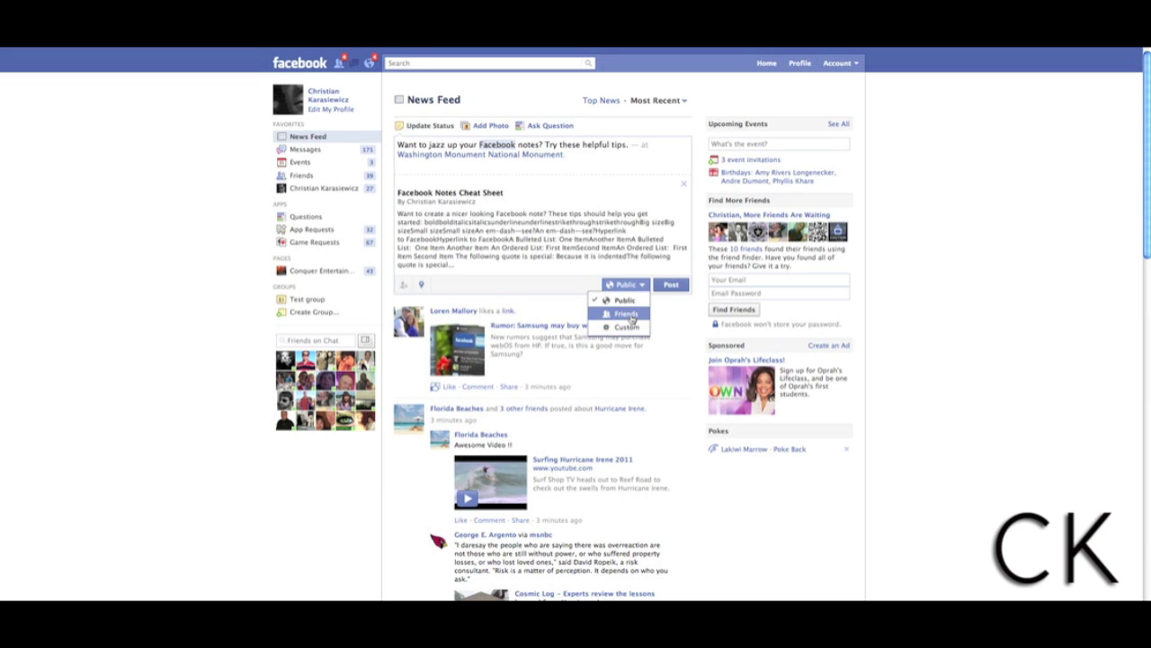
click(633, 315)
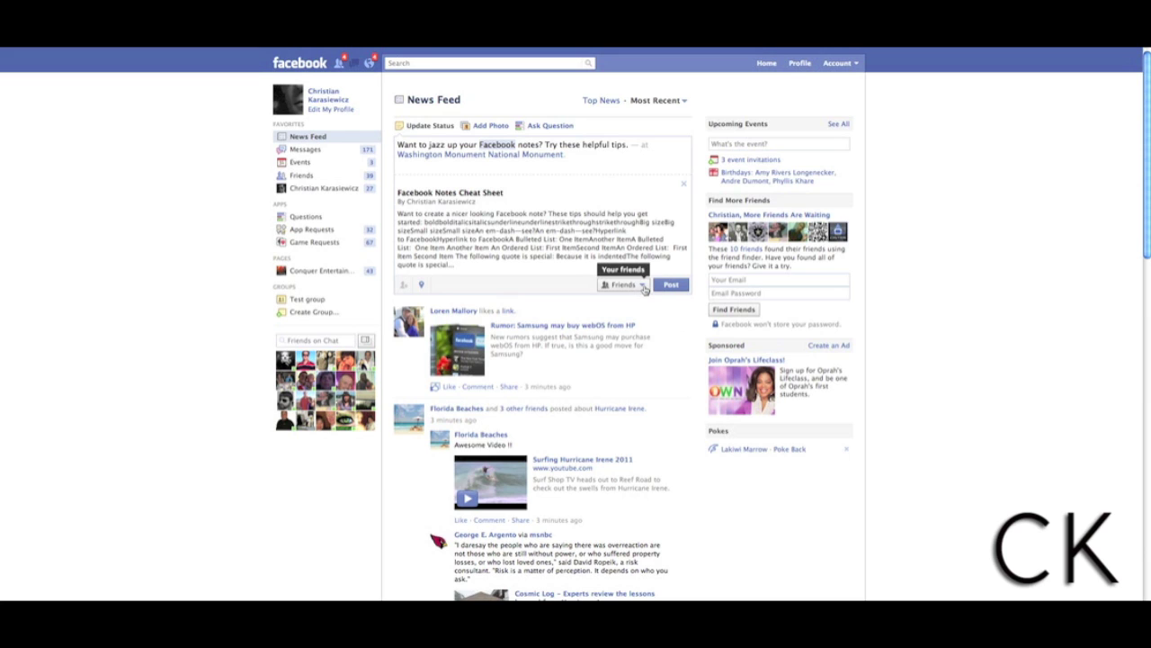
click(644, 288)
click(628, 301)
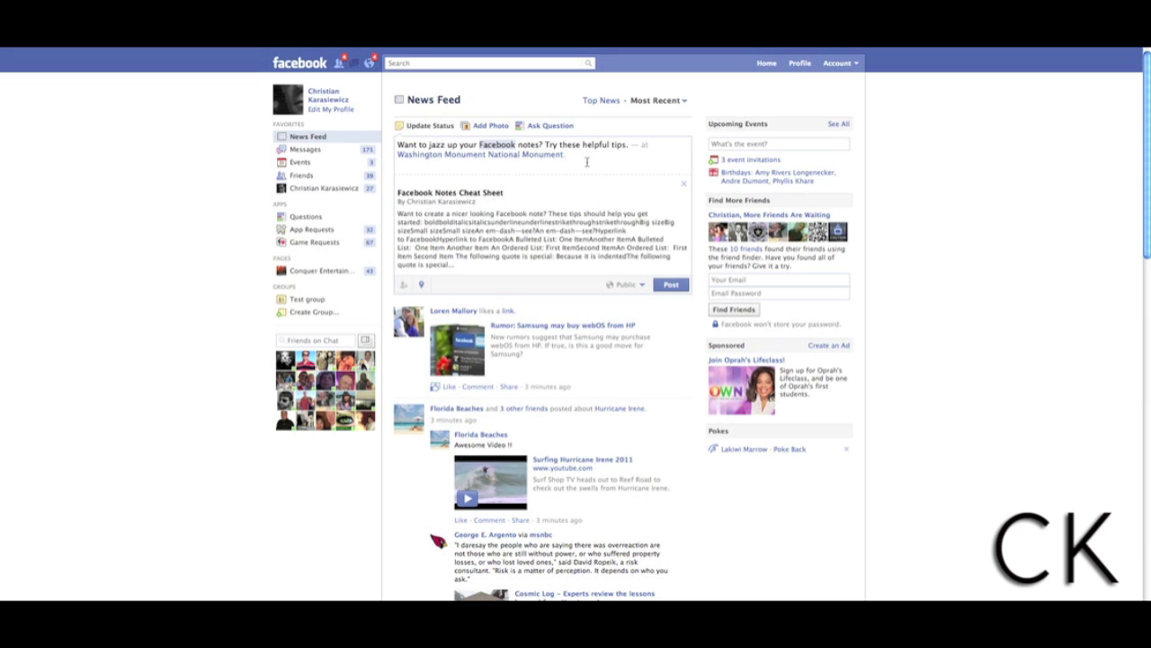
click(669, 285)
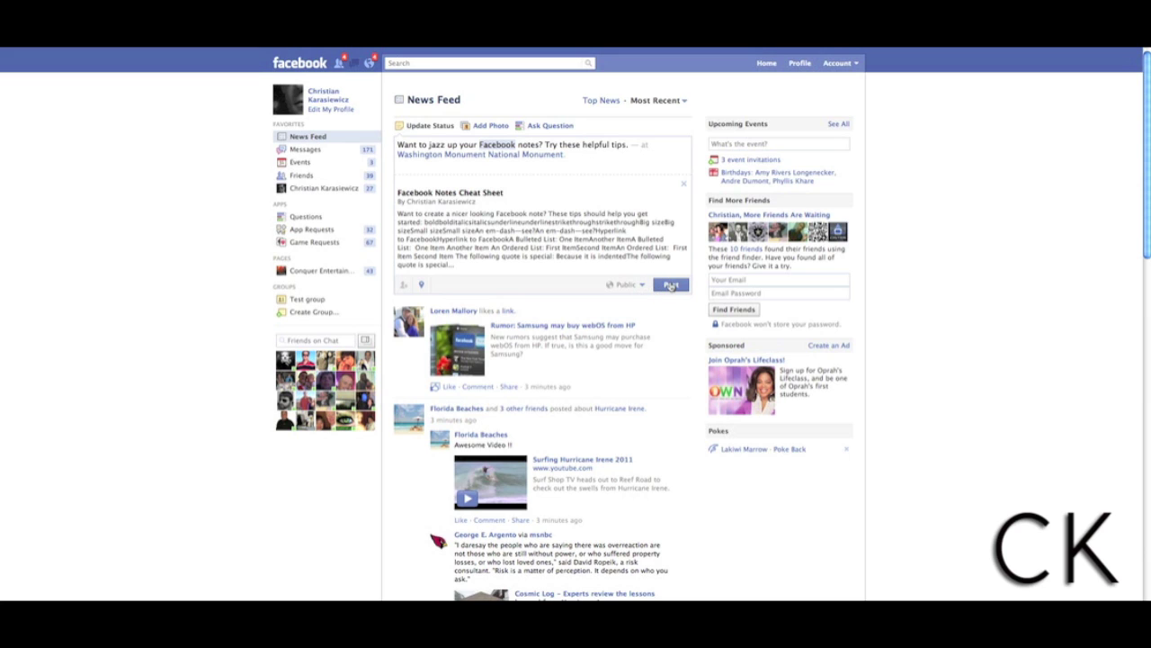
click(670, 286)
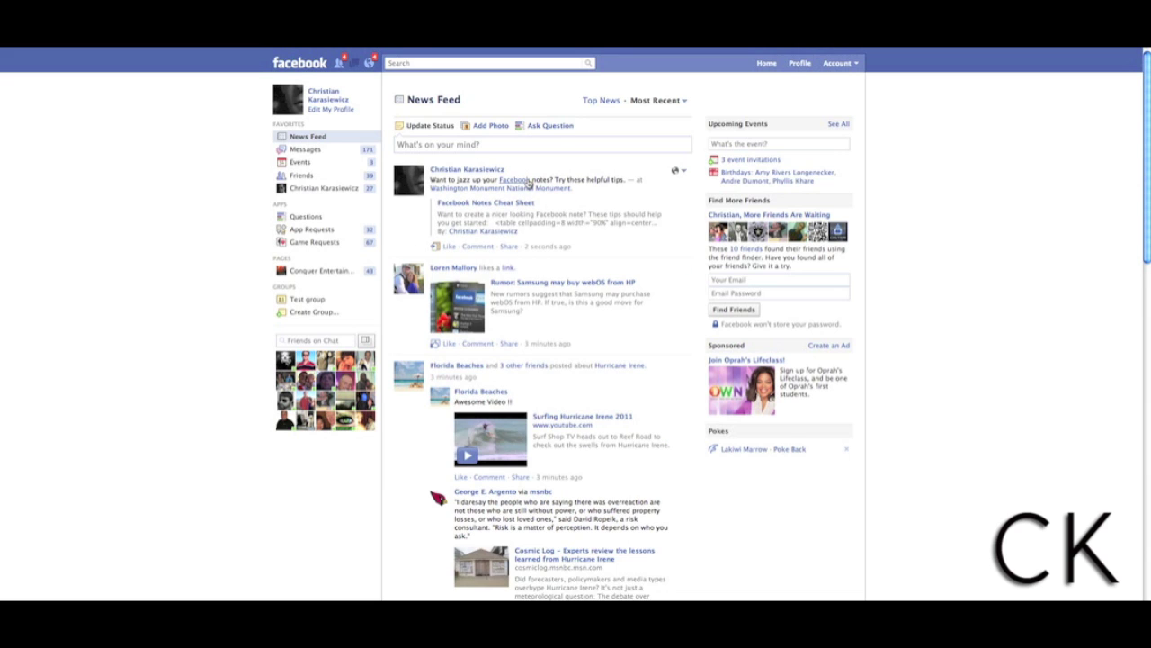
mouse_move(529, 183)
click(537, 192)
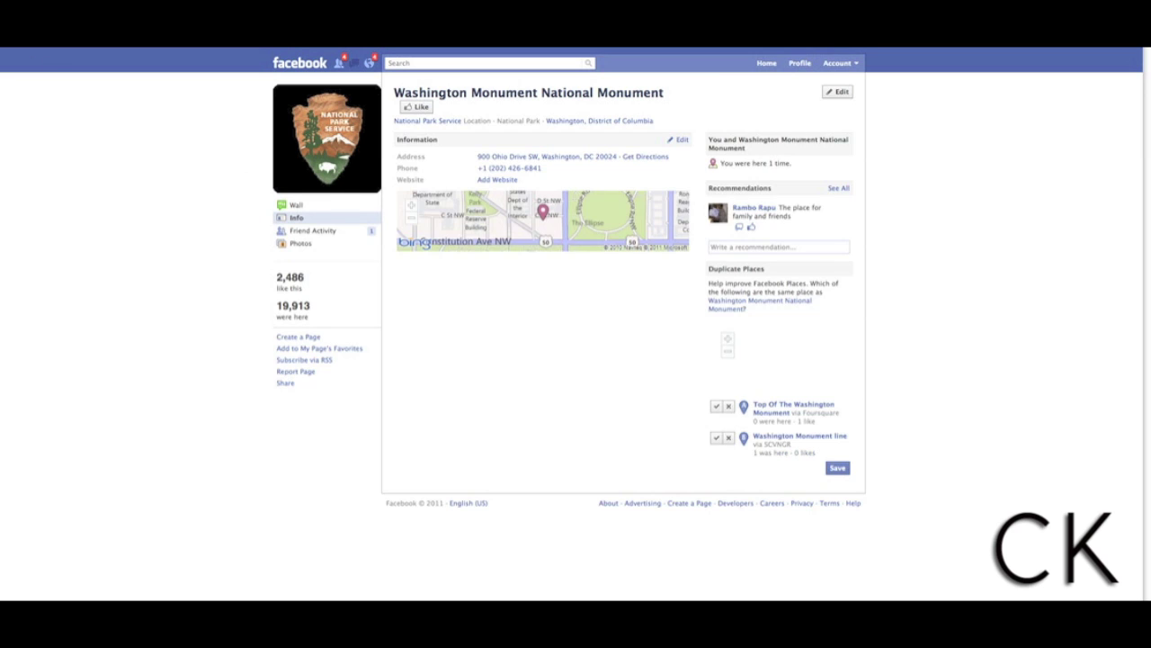
key(alt+Left)
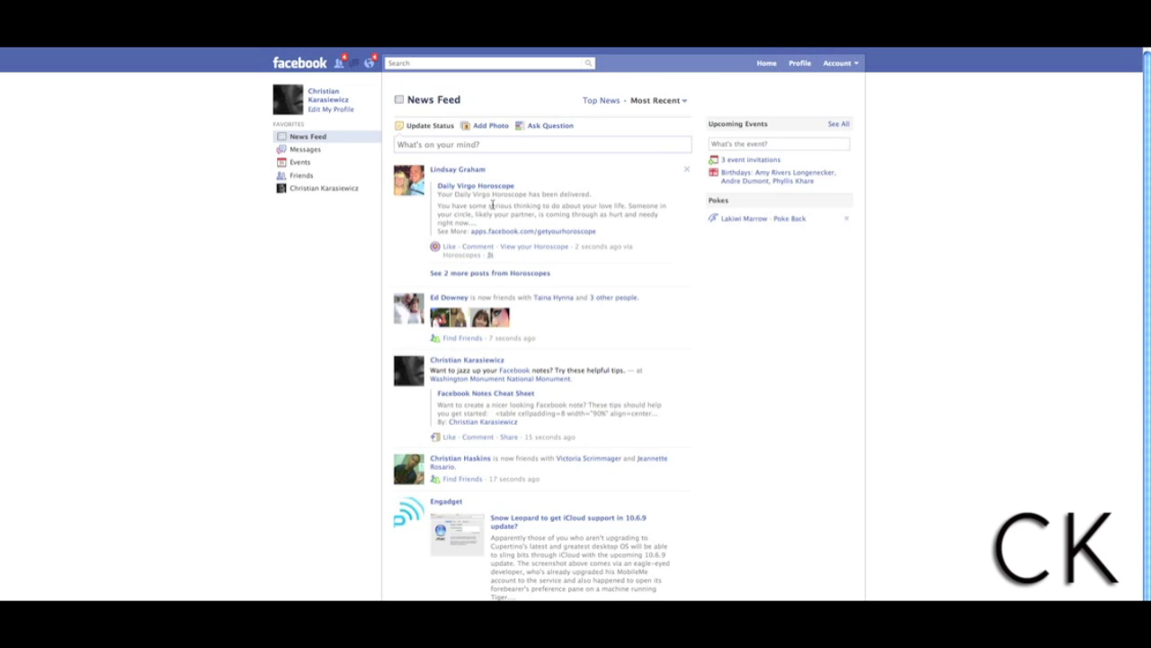
scroll(573, 356, down, 1)
scroll(573, 356, down, 6)
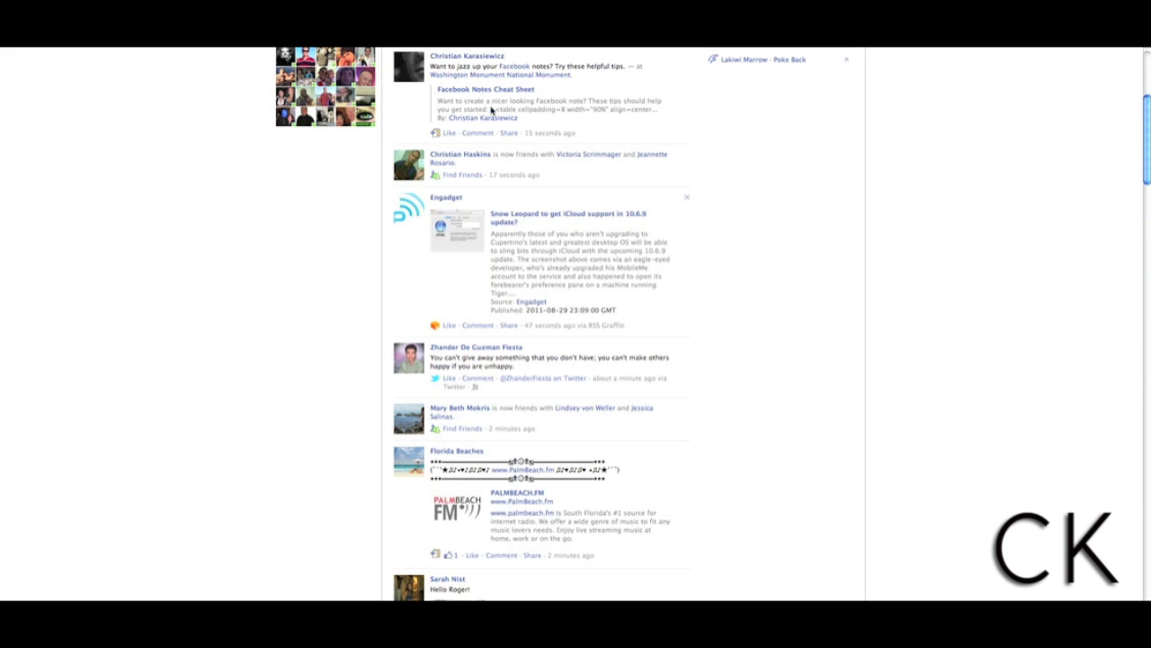
scroll(645, 135, up, 1)
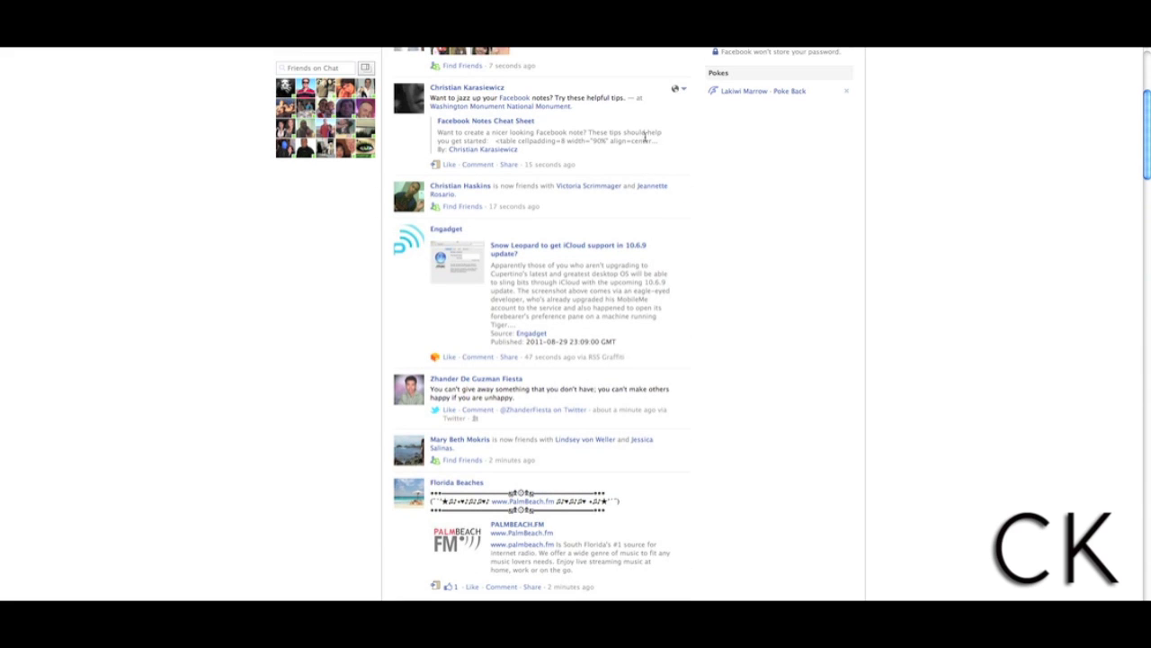
click(680, 91)
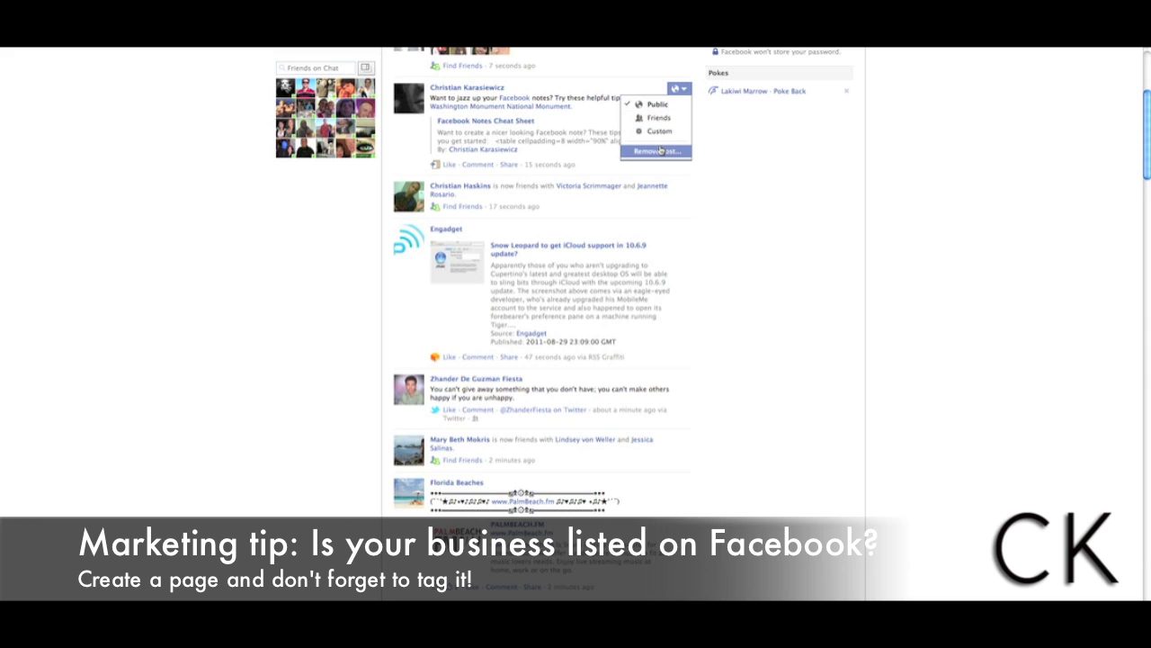
click(686, 92)
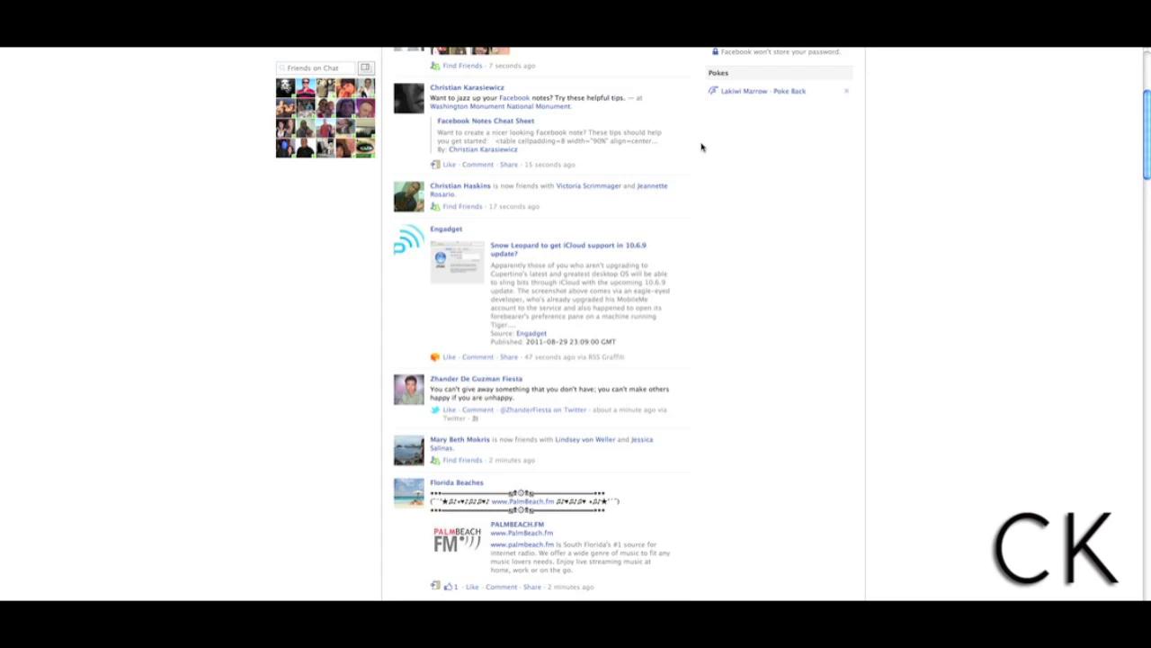